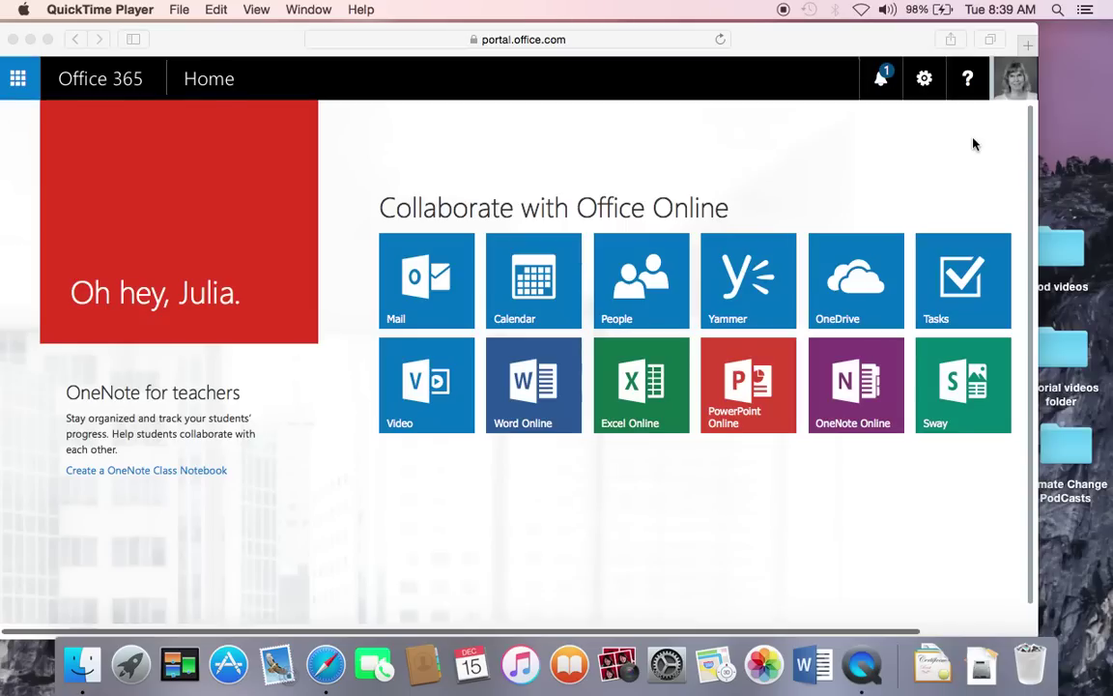
# Step: Open the People app from the Office 365 home page and dismiss the free Microsoft Office notice
pyautogui.click(653, 286)
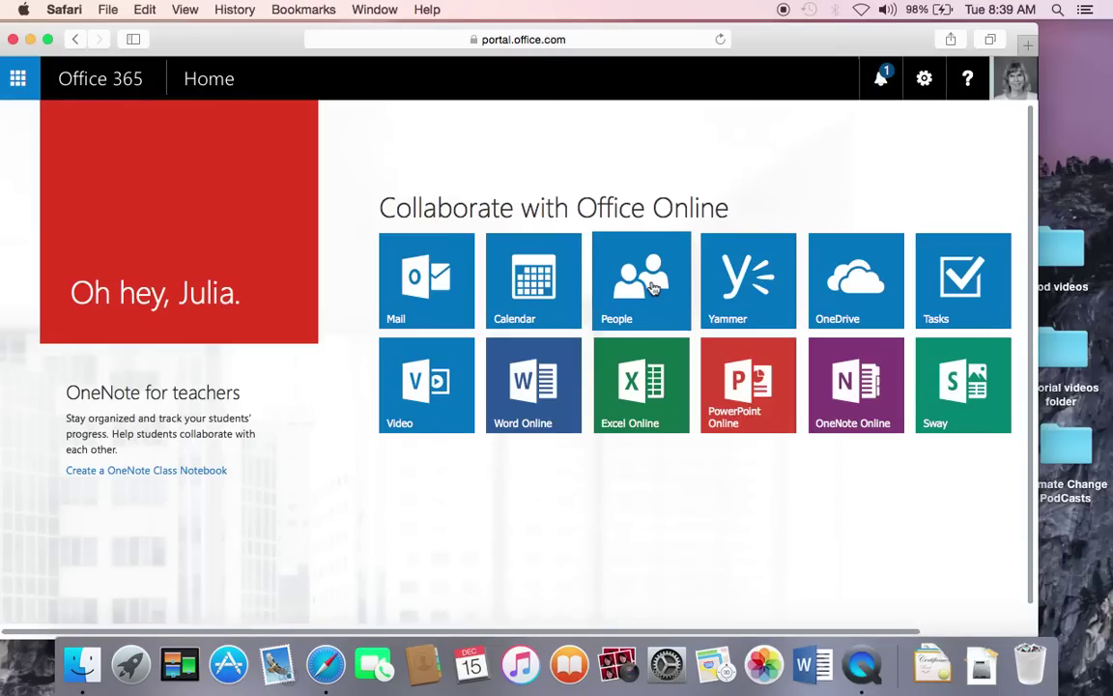
pyautogui.click(637, 298)
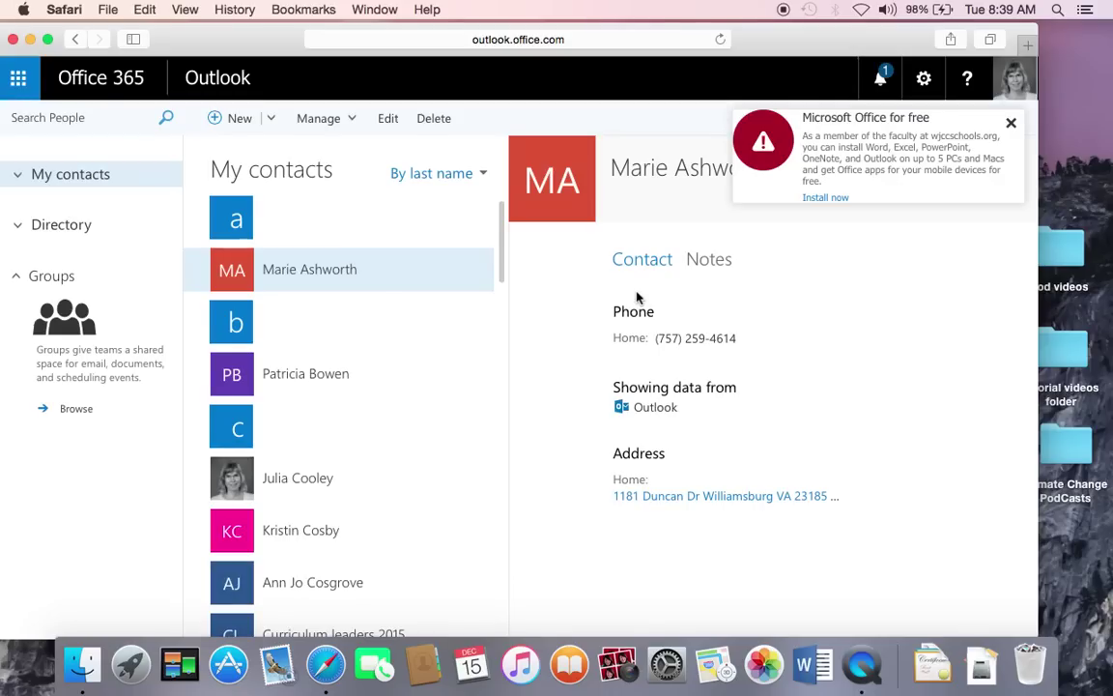
pyautogui.click(1009, 123)
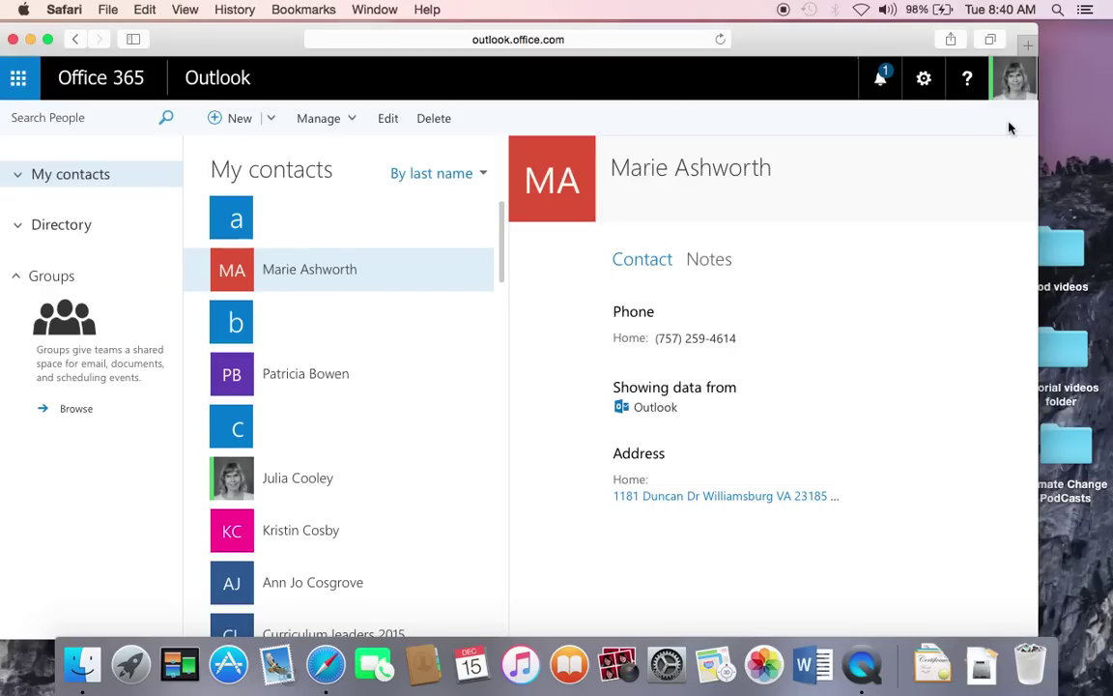
# Step: Search people by a colleague's last name, view the matching person's contact card, and close it
pyautogui.click(103, 121)
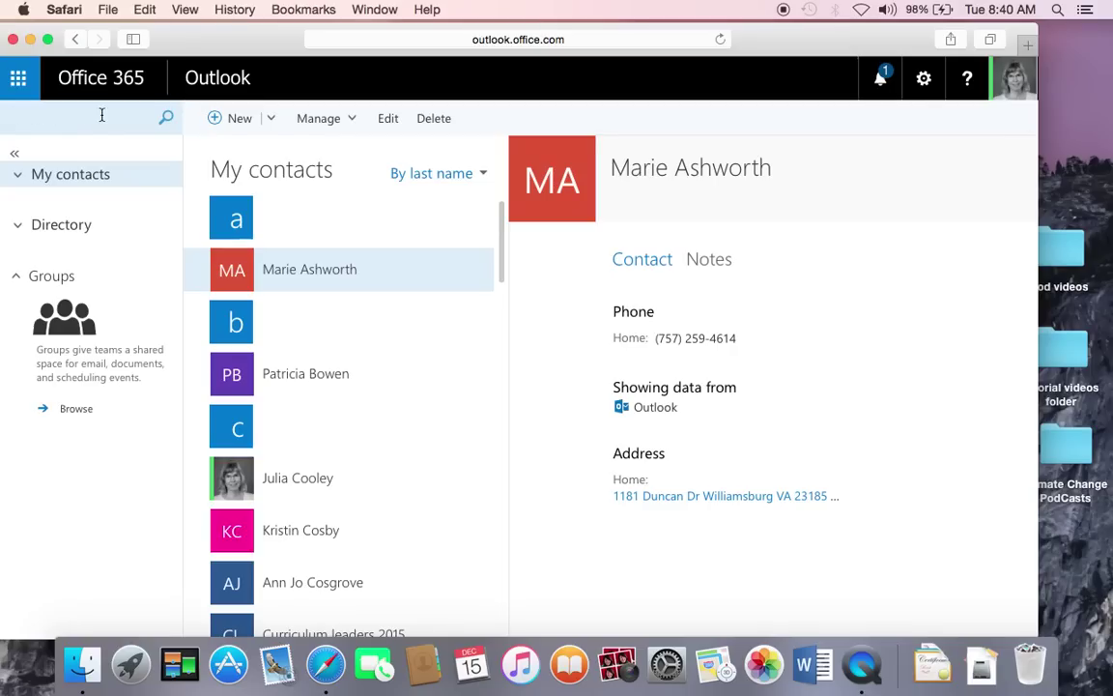
pyautogui.write('Sta')
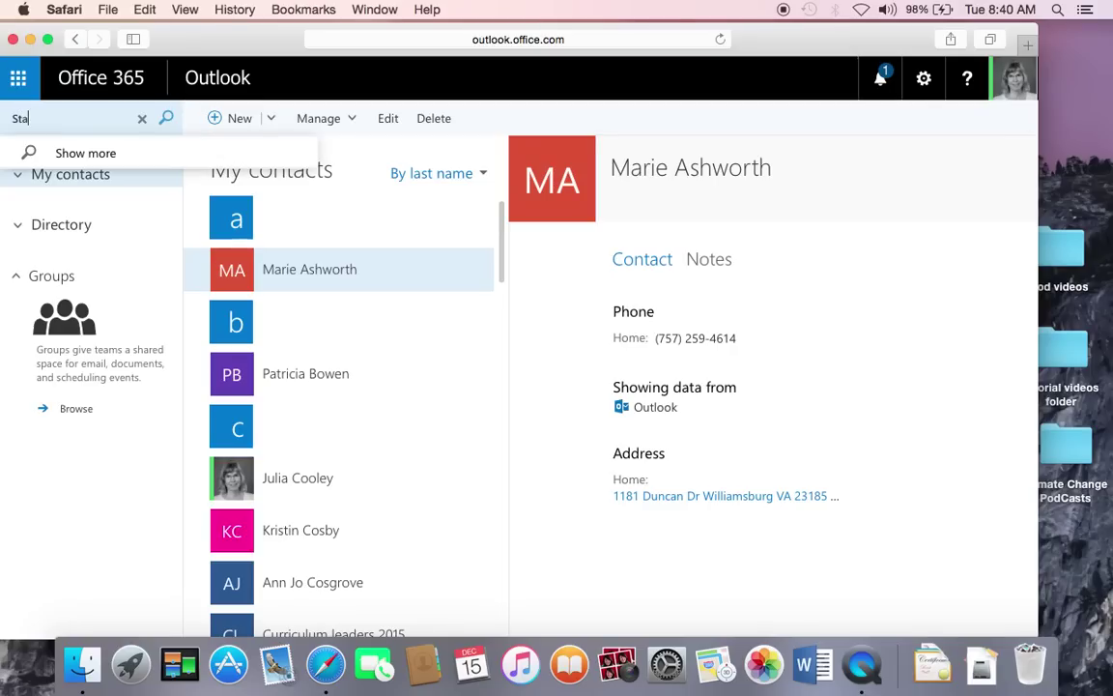
pyautogui.write('udt')
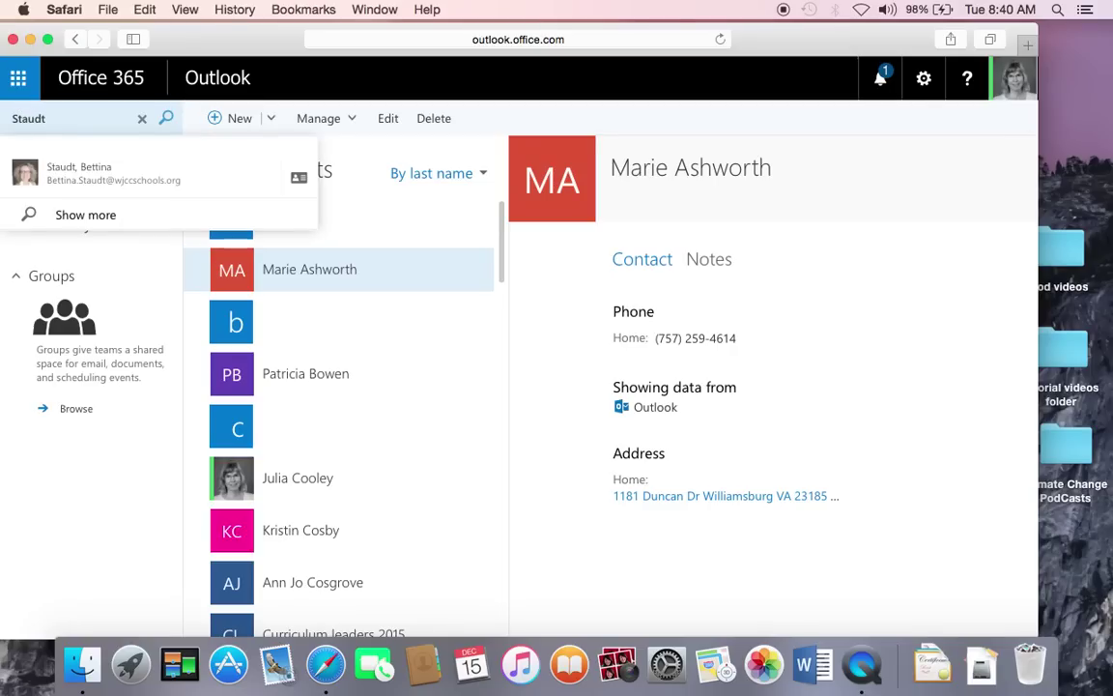
pyautogui.click(301, 184)
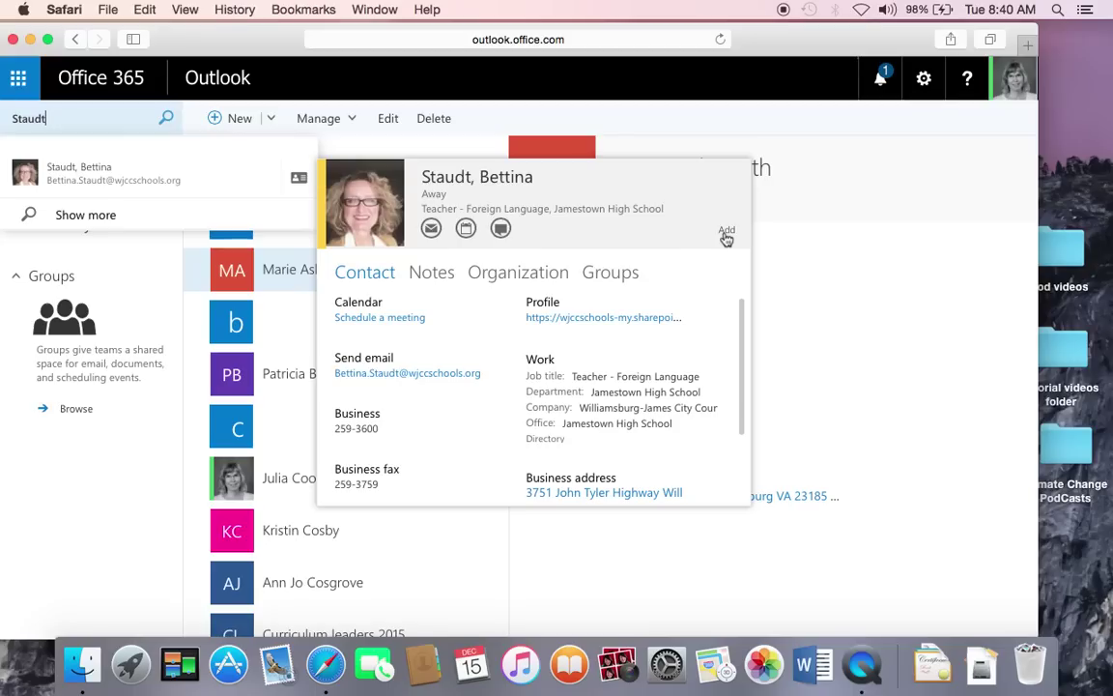
pyautogui.click(767, 226)
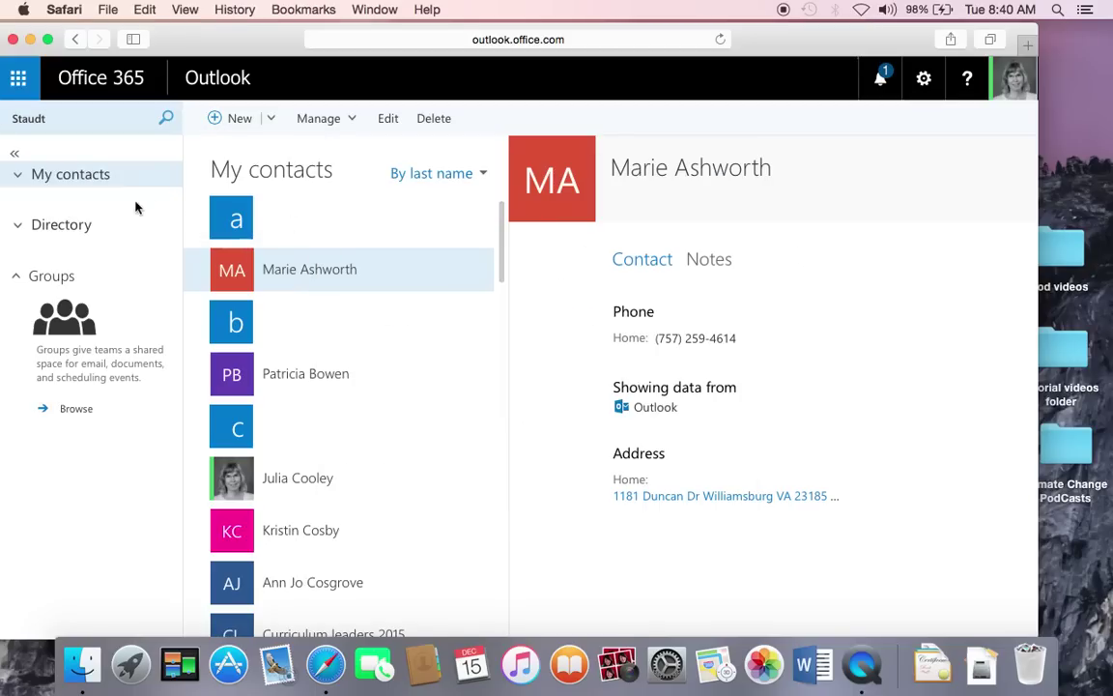
# Step: Browse the Directory's All Distribution Lists and Staff Address List, then collapse Directory and expand My contacts
pyautogui.click(25, 233)
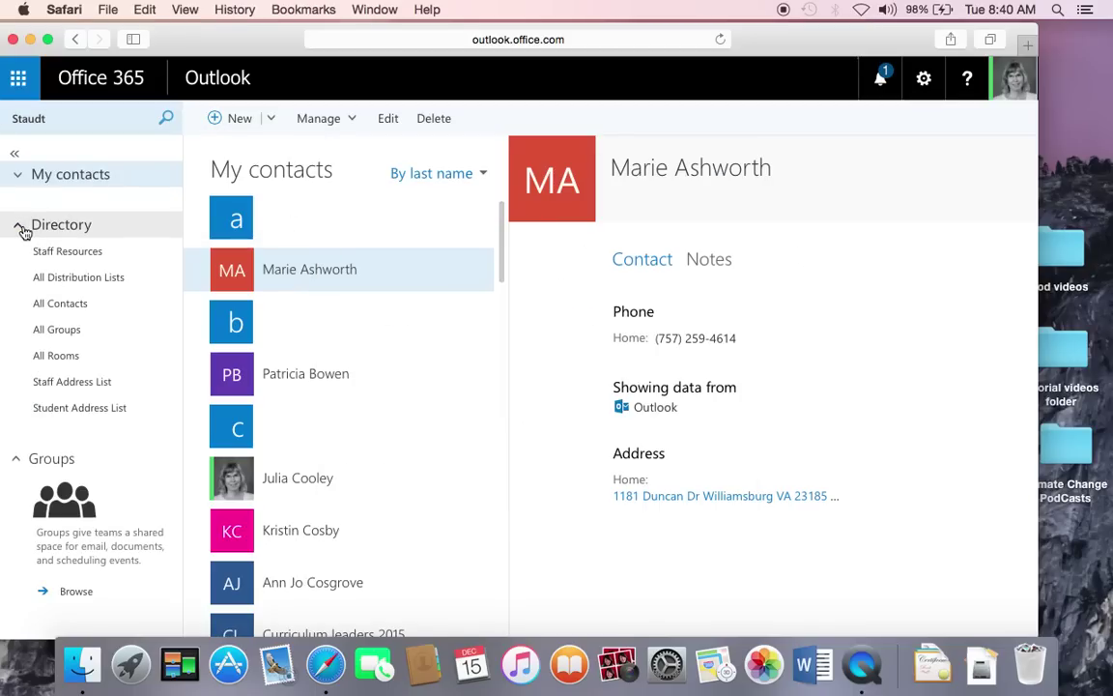
pyautogui.click(74, 279)
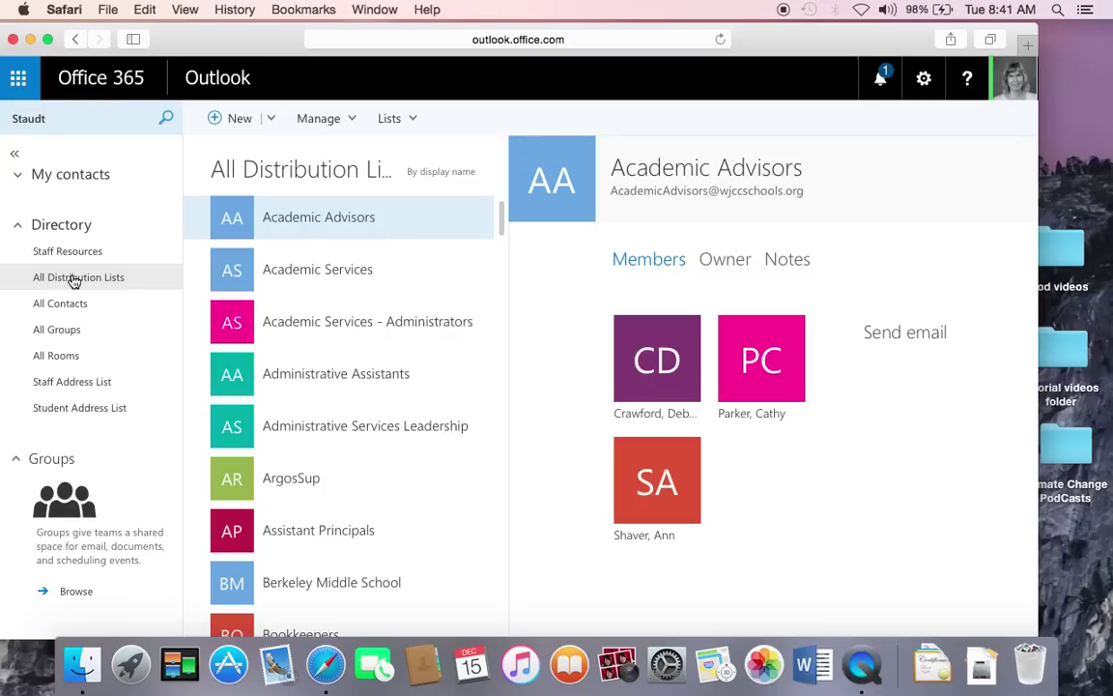
pyautogui.click(82, 385)
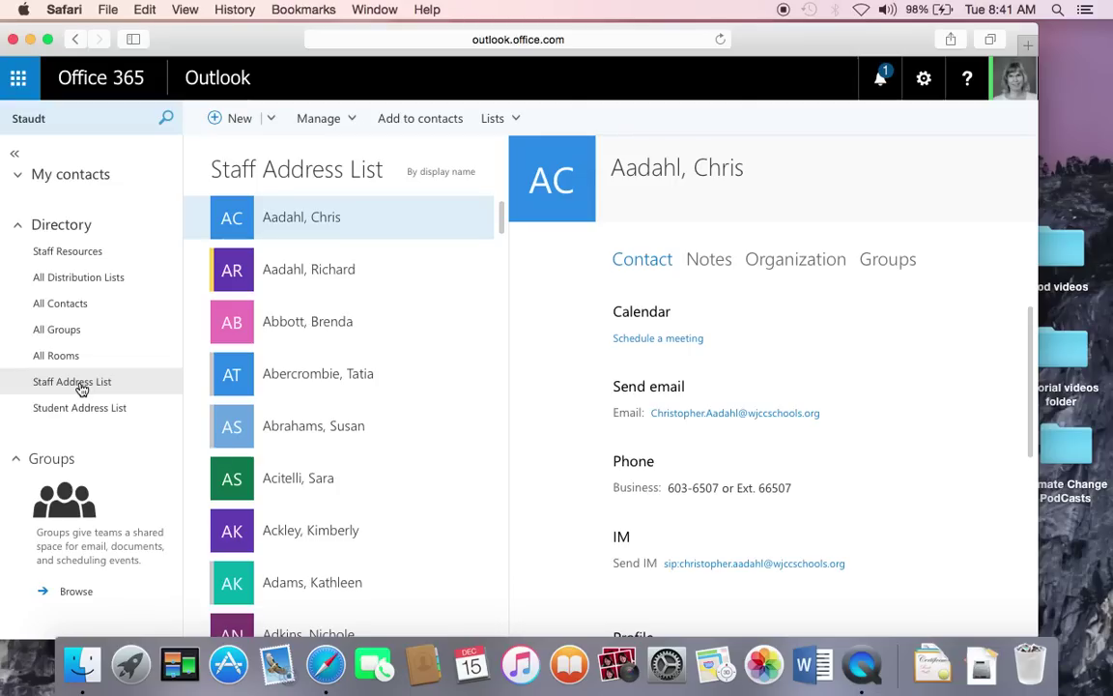
pyautogui.click(21, 230)
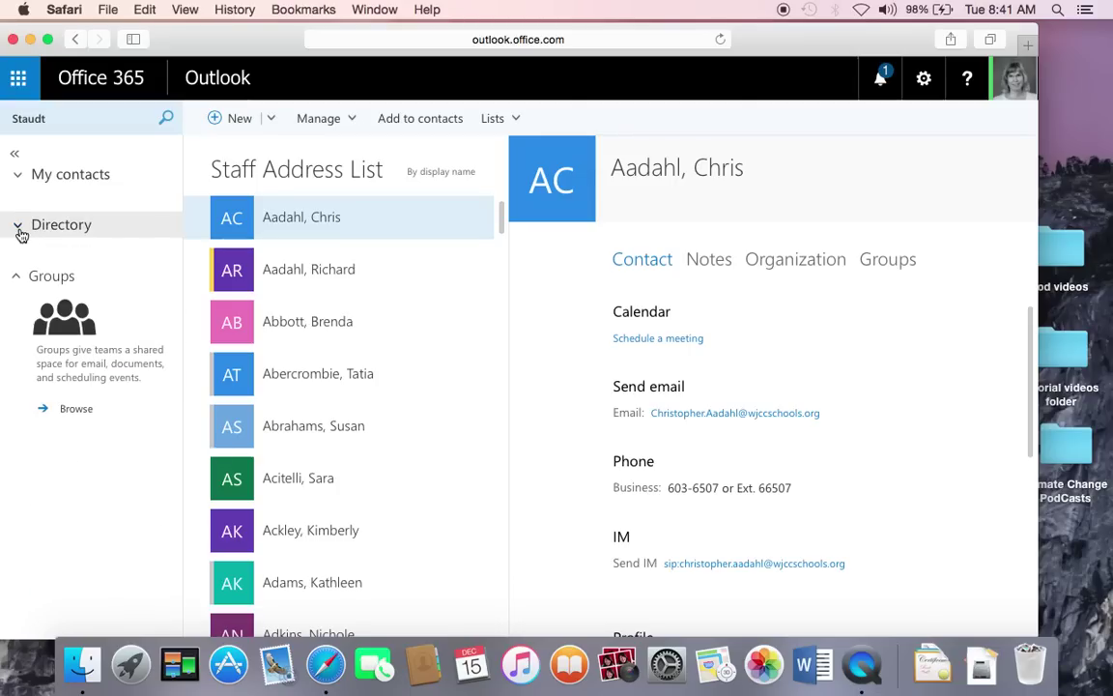
pyautogui.click(20, 177)
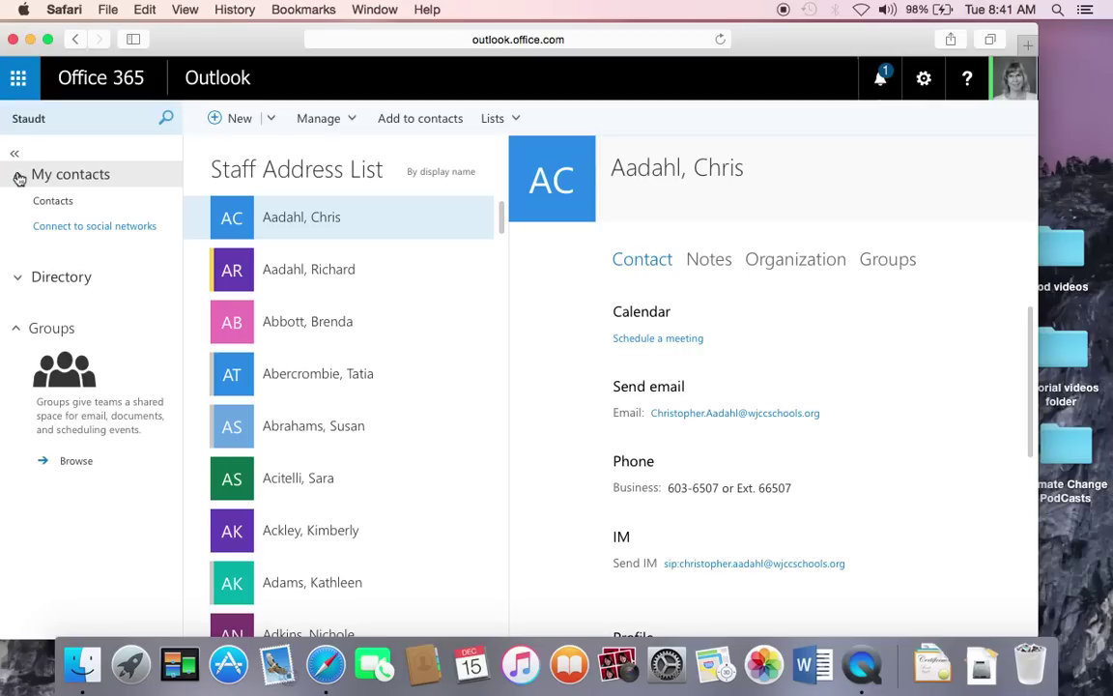
# Step: Open a blank new contact form, look over its name and email fields, and cancel it
pyautogui.click(271, 119)
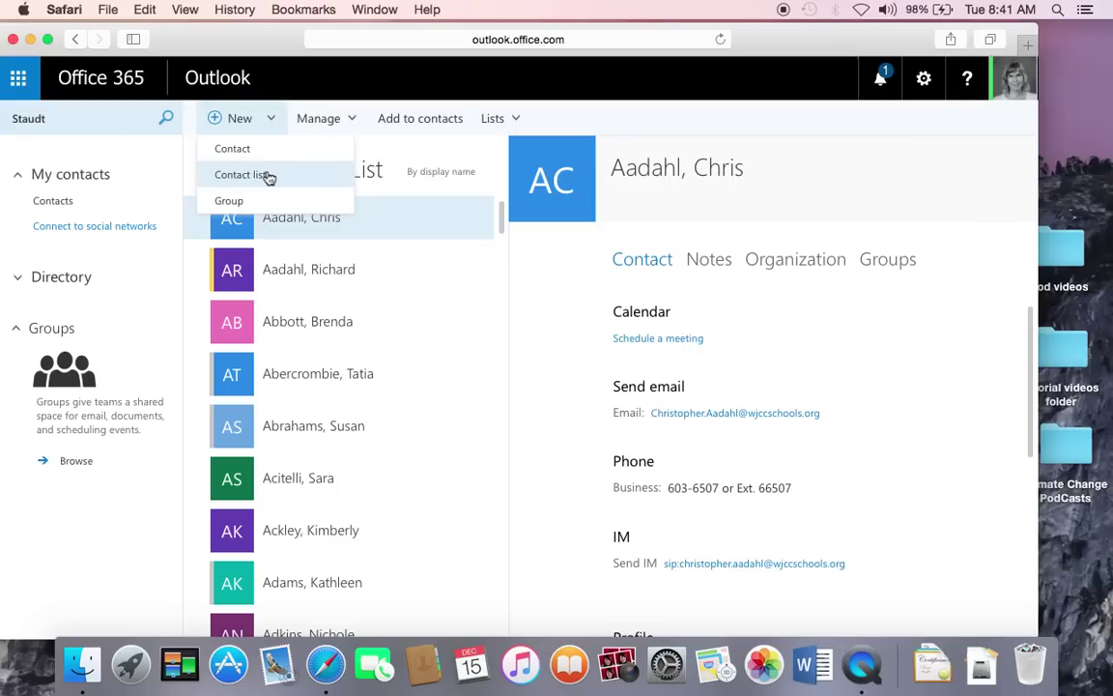
pyautogui.click(245, 155)
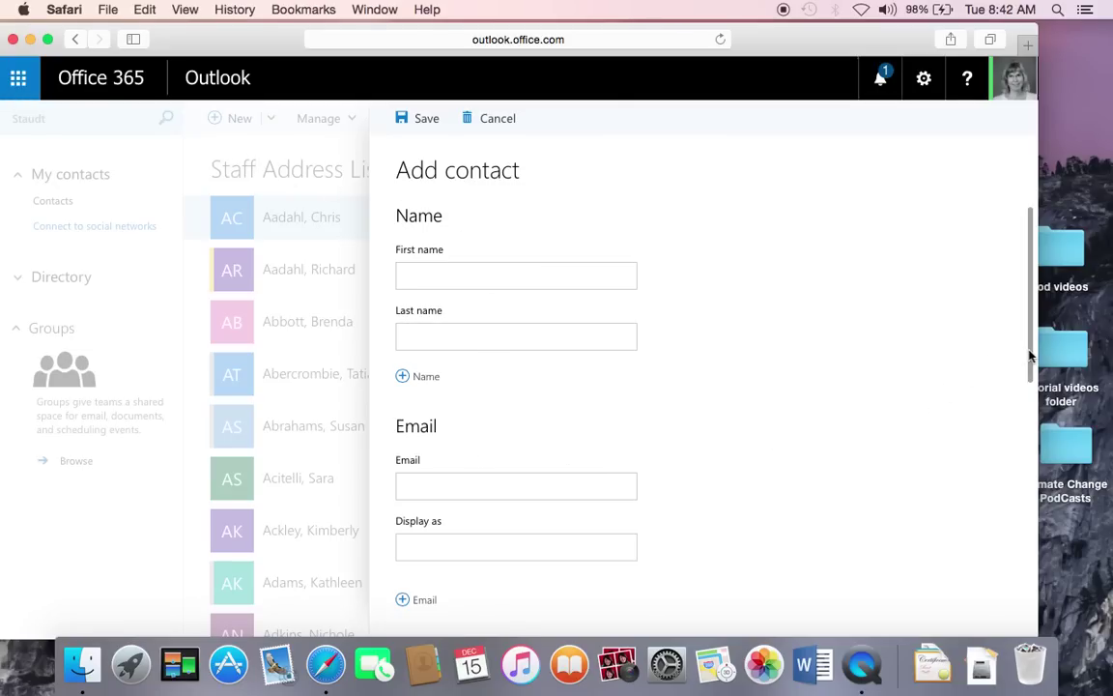
pyautogui.moveTo(1028, 363); pyautogui.dragTo(961, 320)
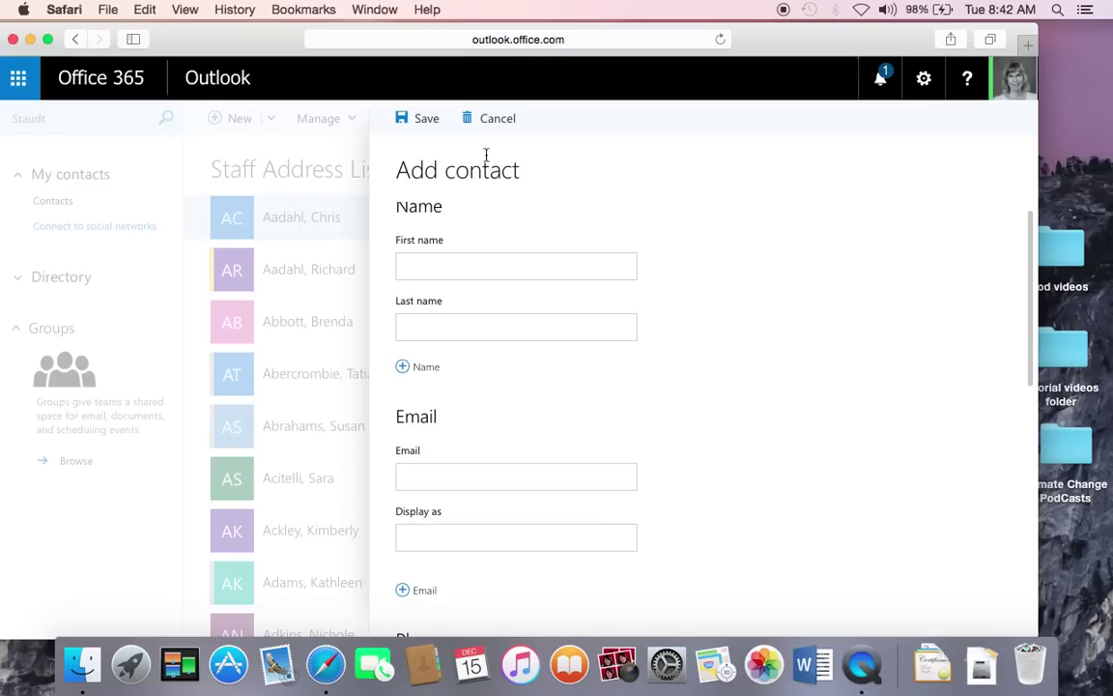
pyautogui.click(470, 122)
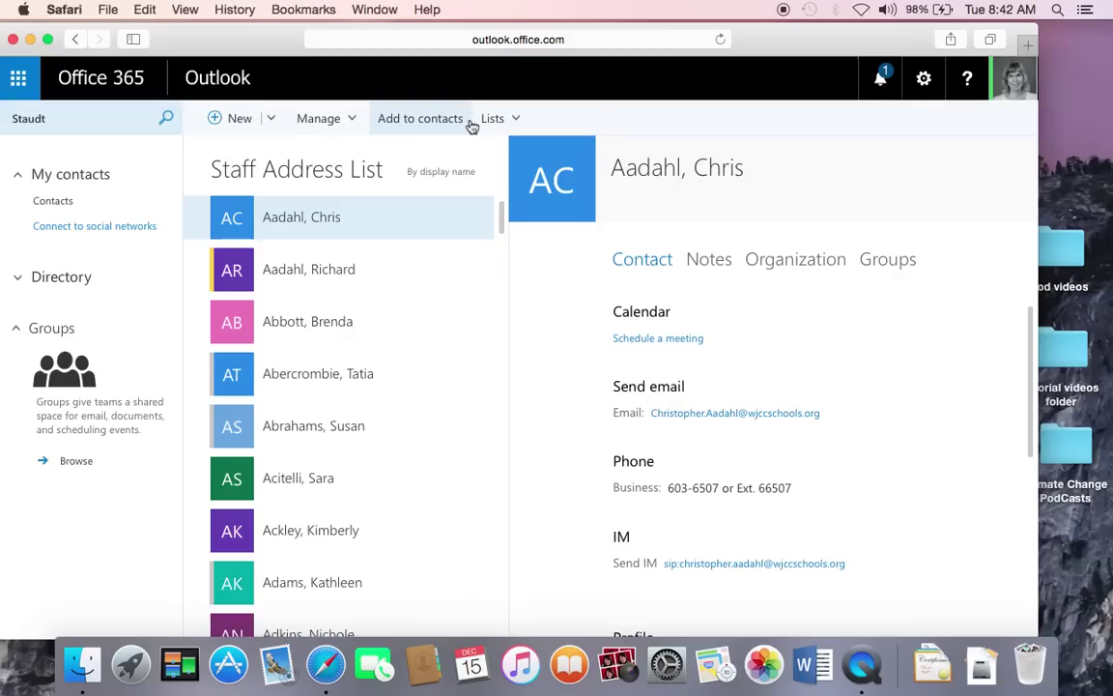
# Step: Draft a new contact list named "Science teachers" with one suggested colleague as member, and discard it
pyautogui.click(273, 118)
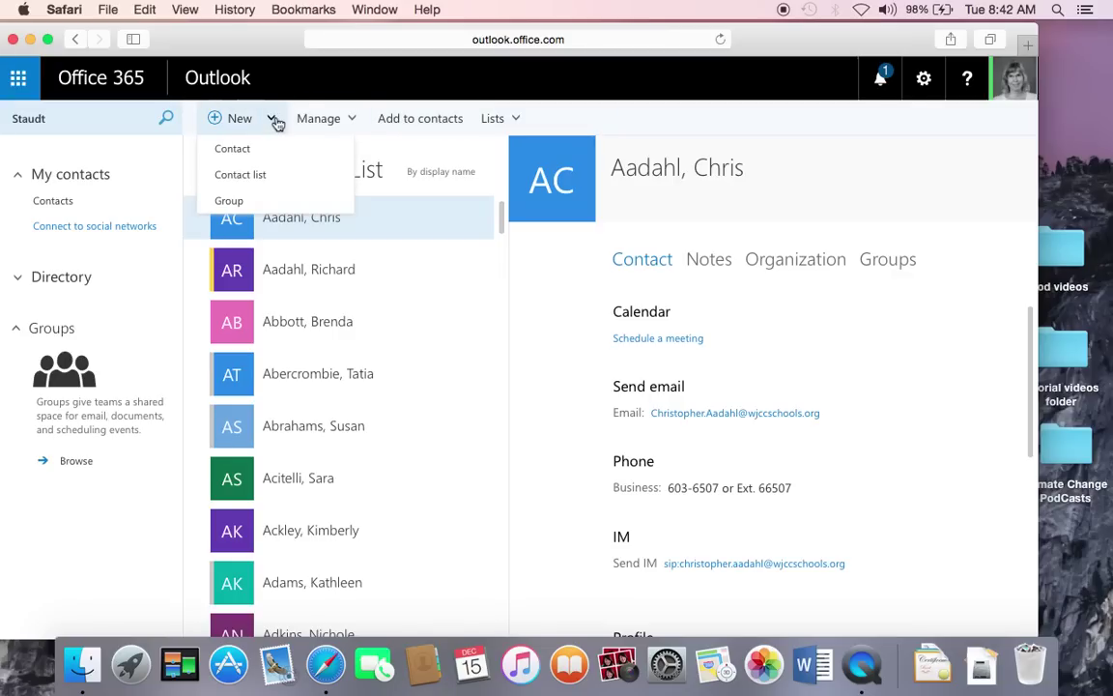
pyautogui.click(252, 177)
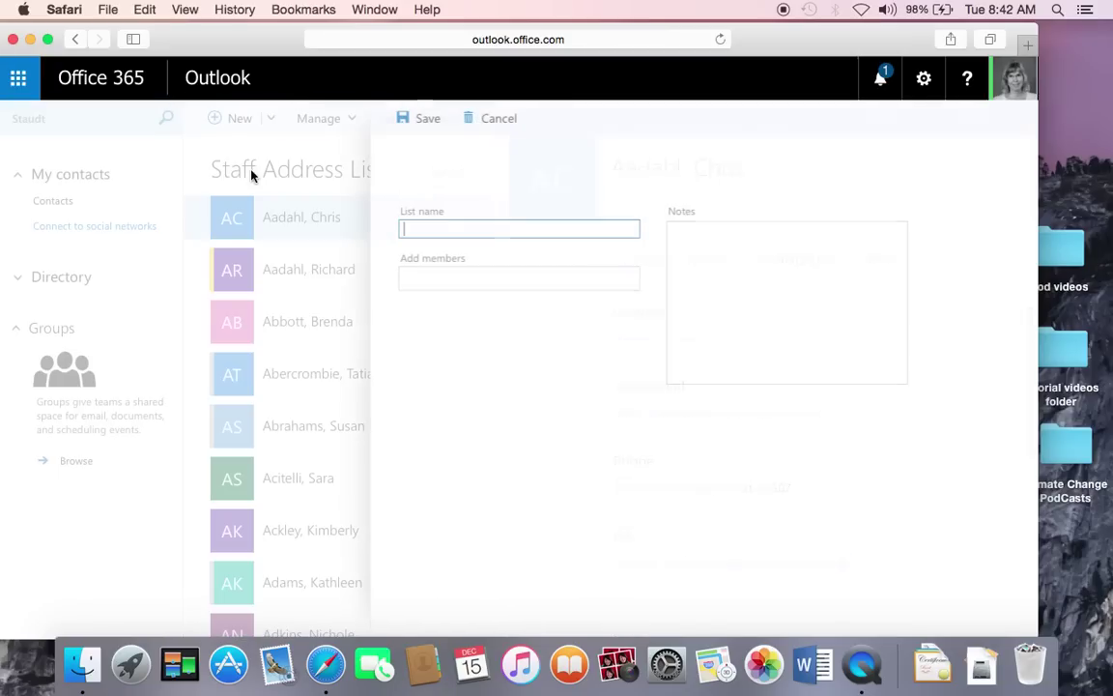
pyautogui.write('Science')
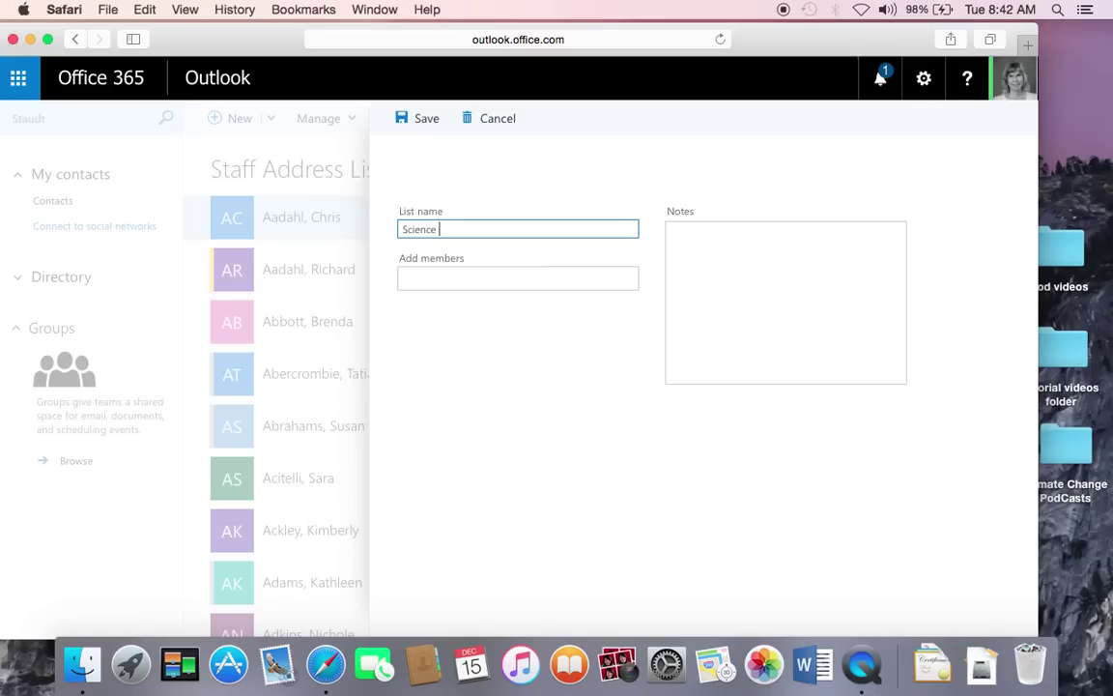
pyautogui.write(' teachers')
pyautogui.click(418, 280)
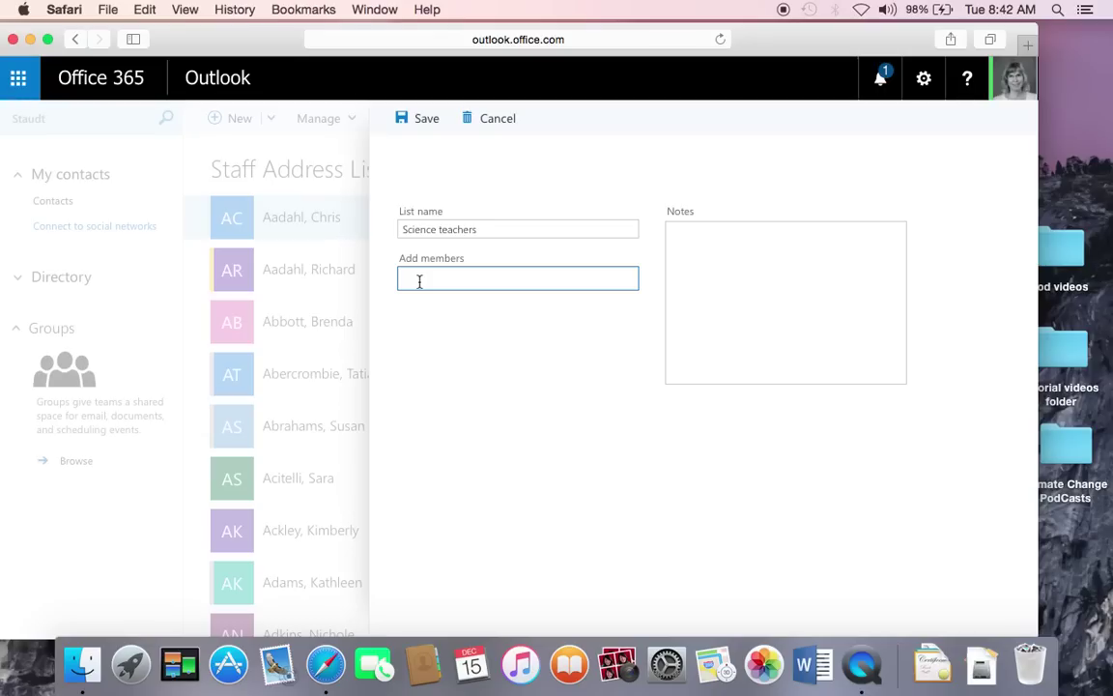
pyautogui.write('cos')
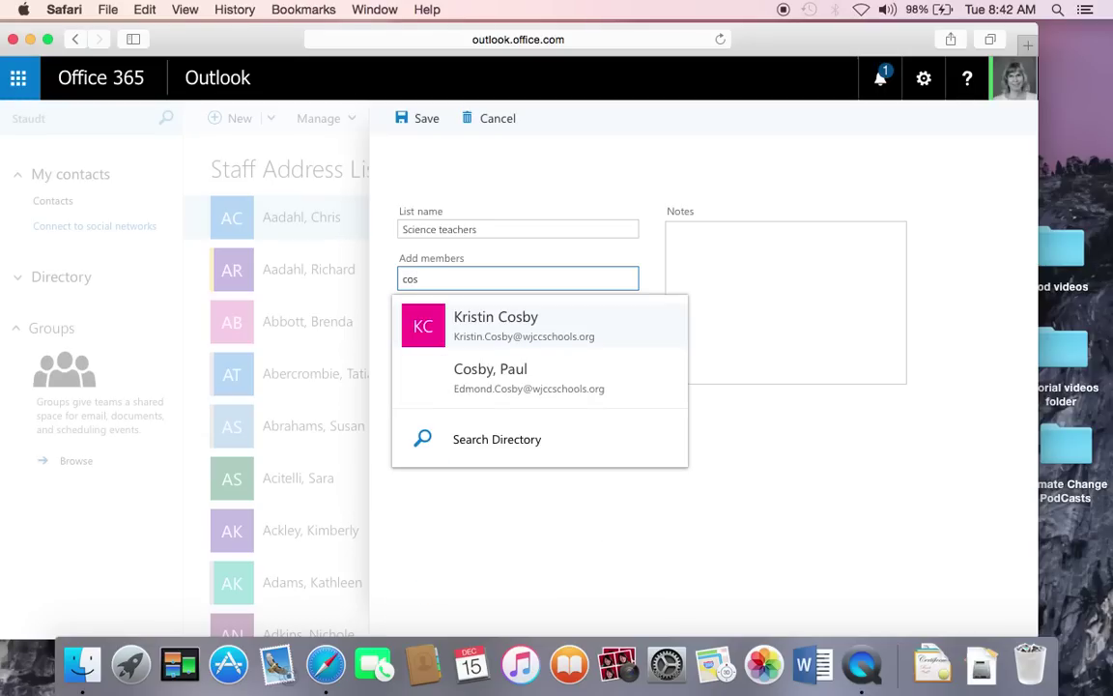
pyautogui.click(498, 330)
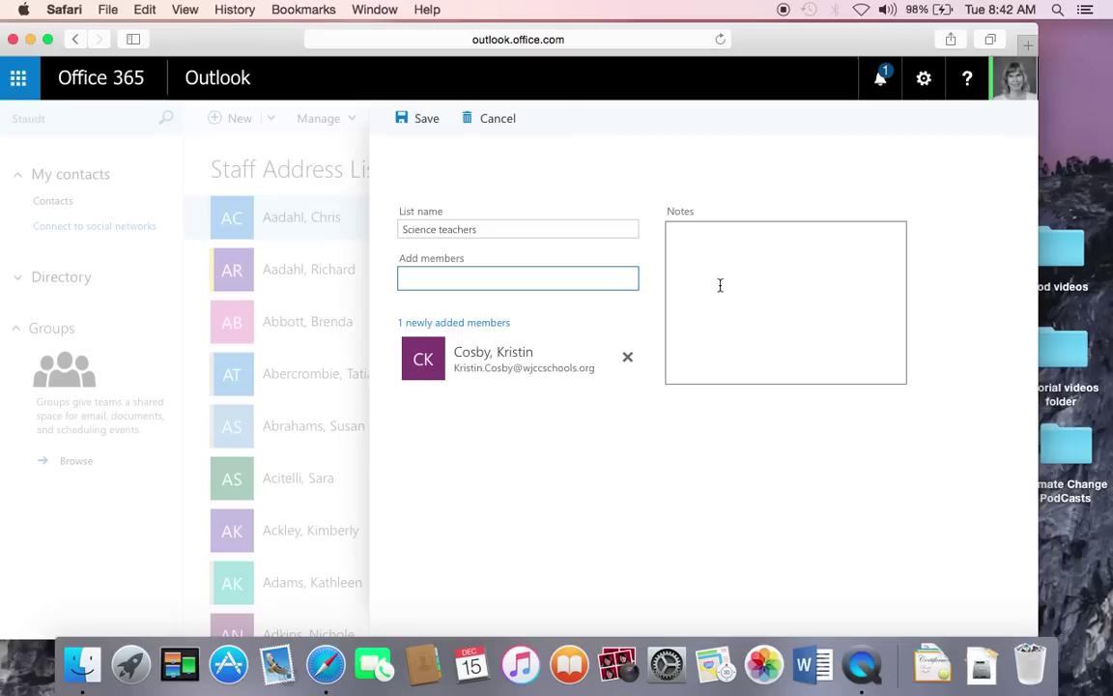
pyautogui.click(489, 122)
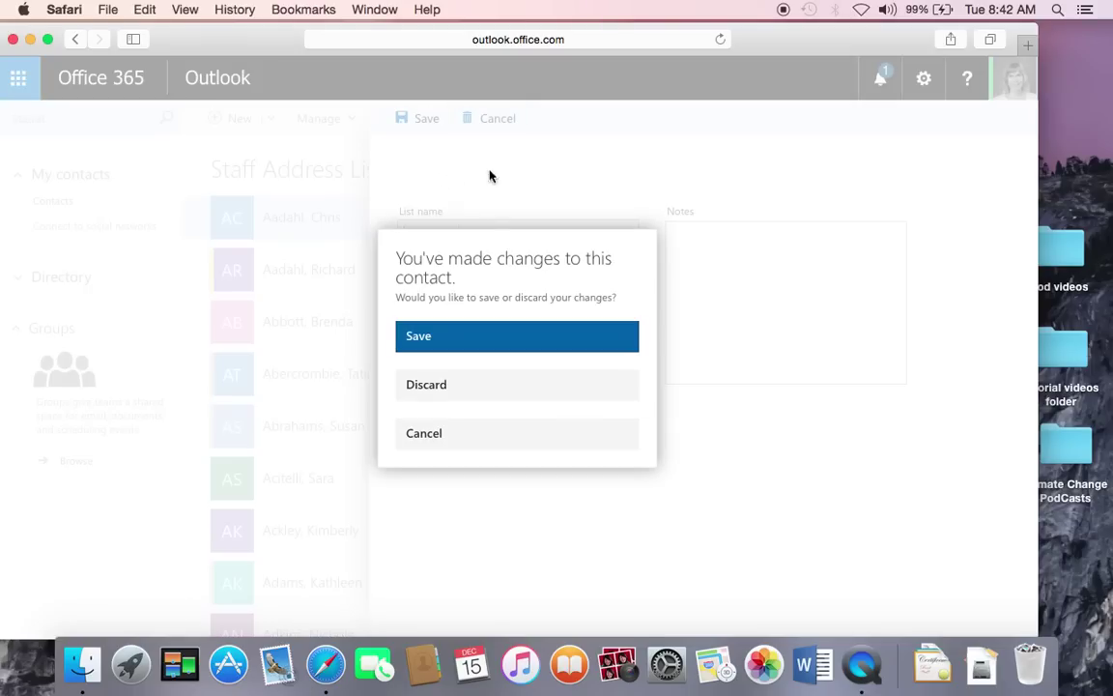
pyautogui.click(441, 388)
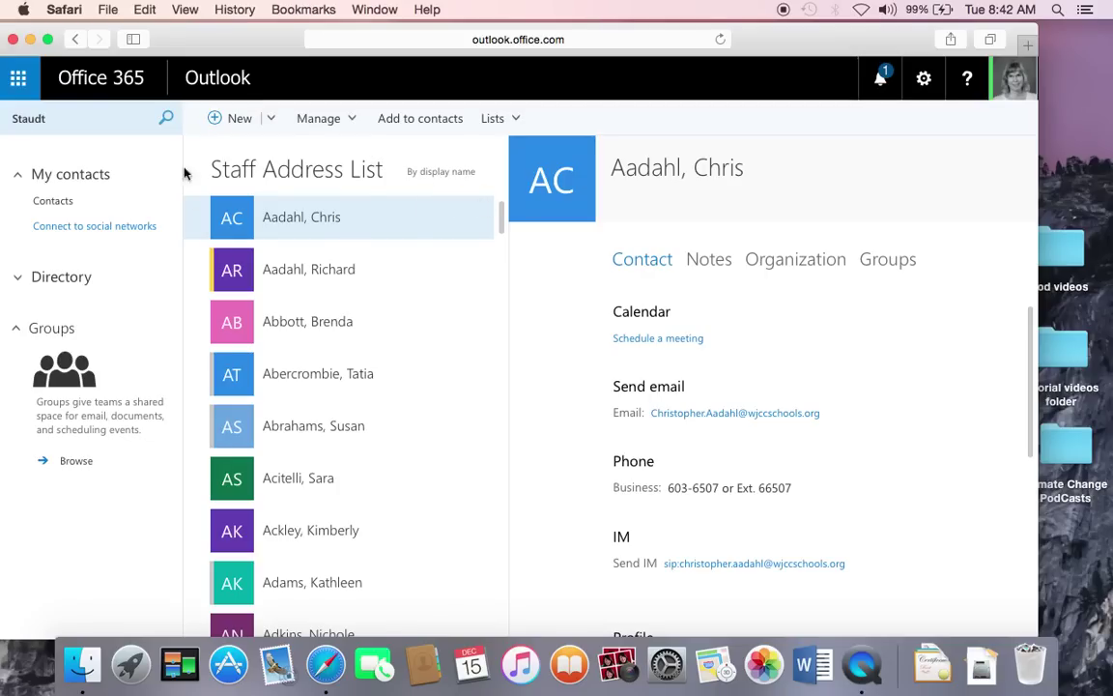
# Step: Show My contacts and review its display and sort options and the contact management options
pyautogui.click(78, 188)
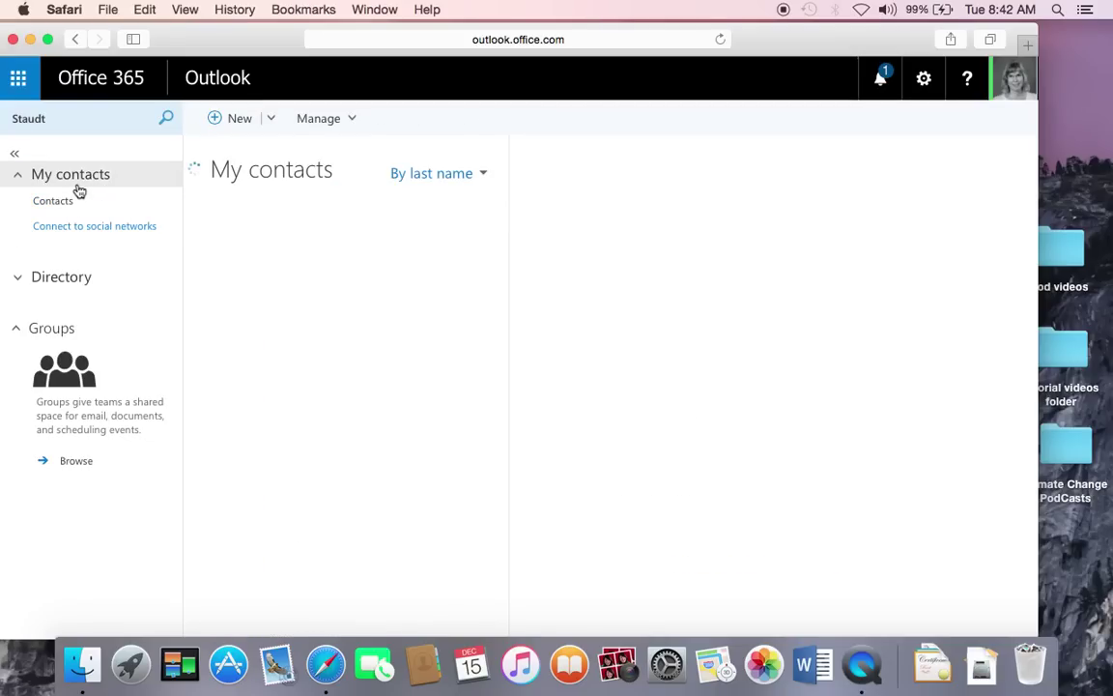
pyautogui.click(480, 176)
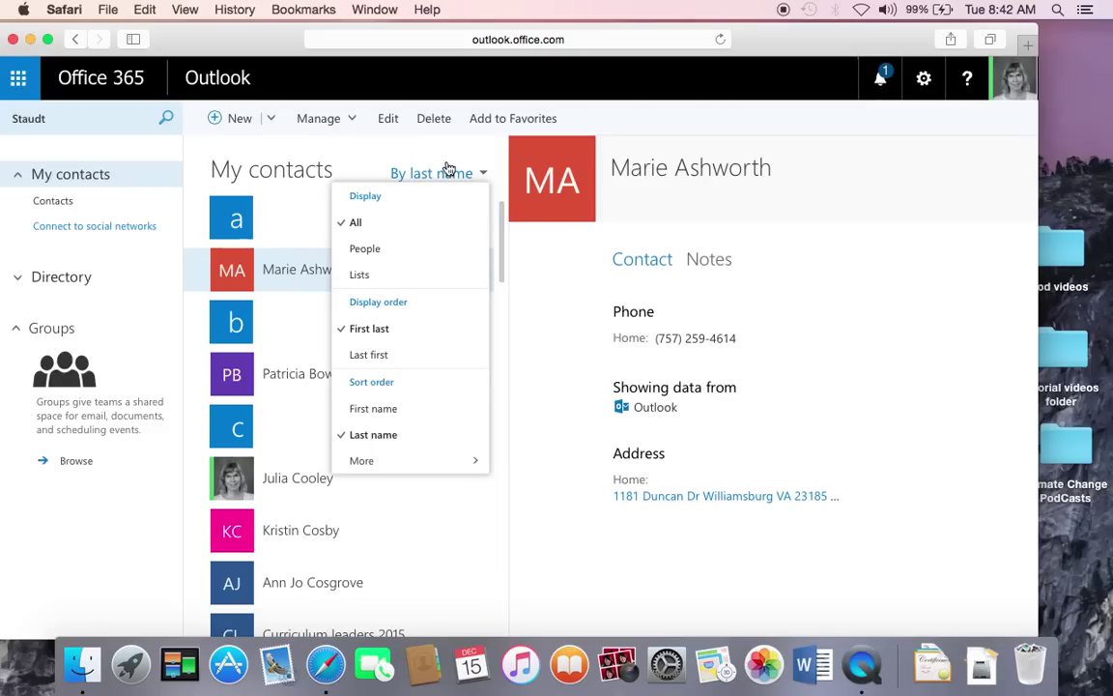
pyautogui.click(336, 126)
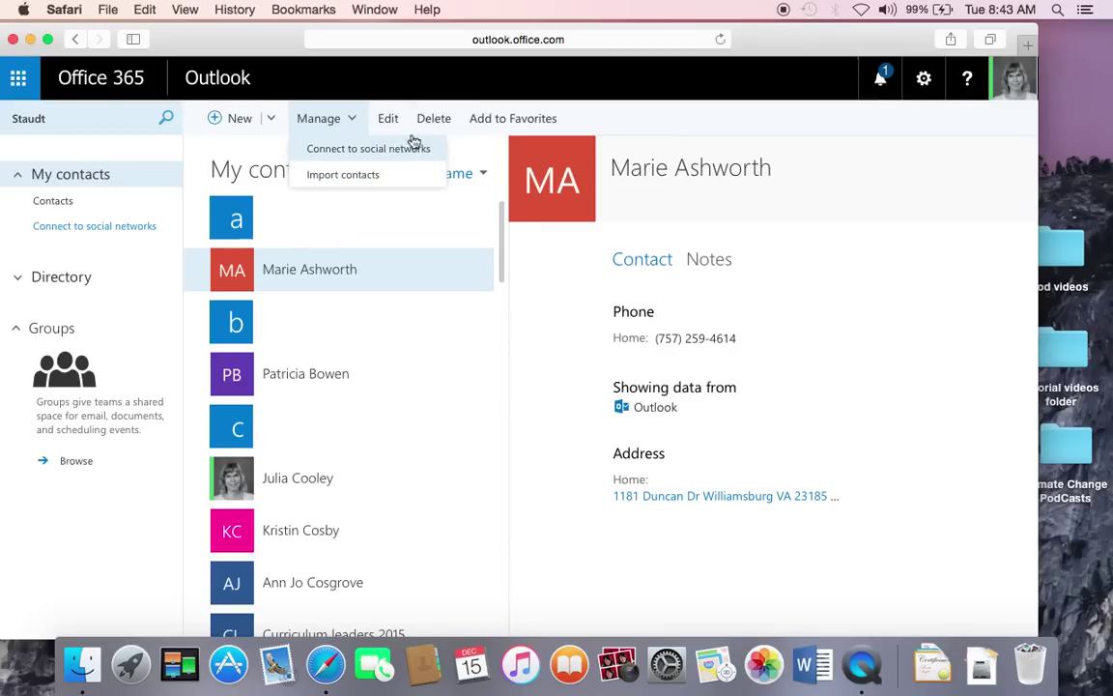
# Step: Open the contact listed under B for editing, review the name and email fields, and cancel
pyautogui.click(235, 374)
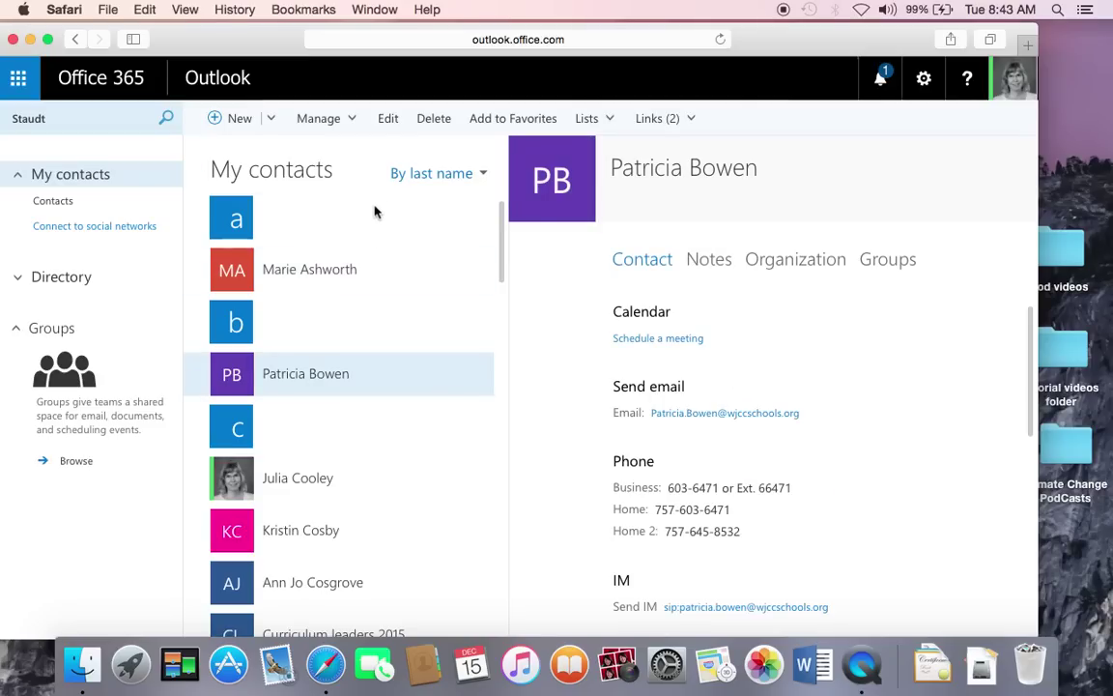
pyautogui.click(389, 117)
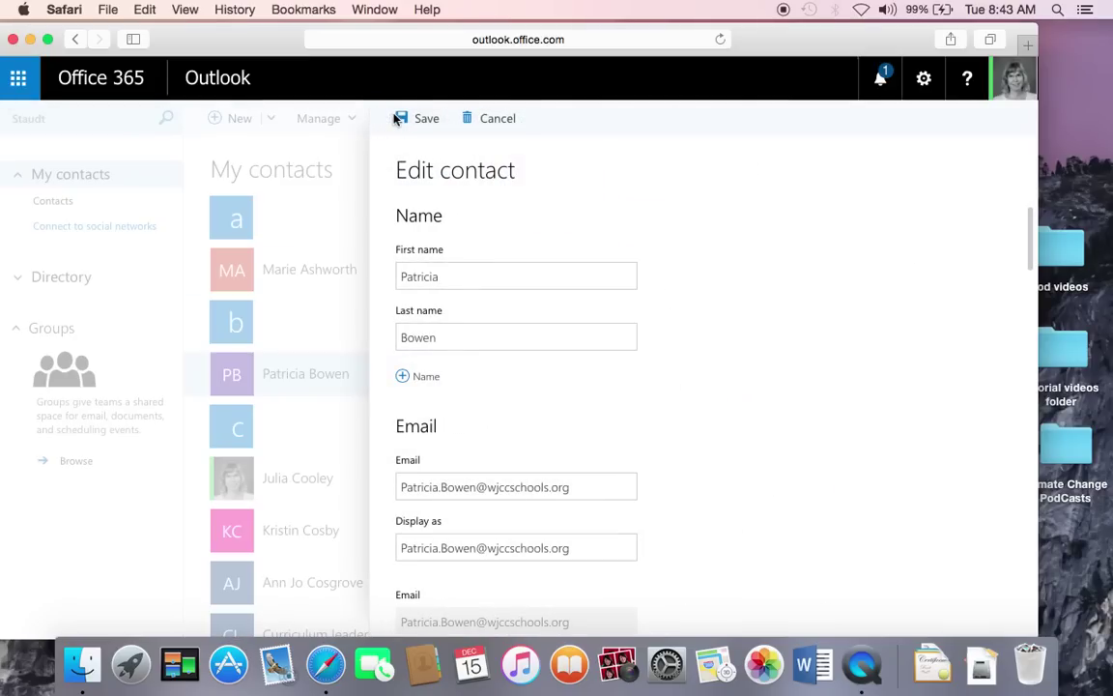
pyautogui.click(486, 122)
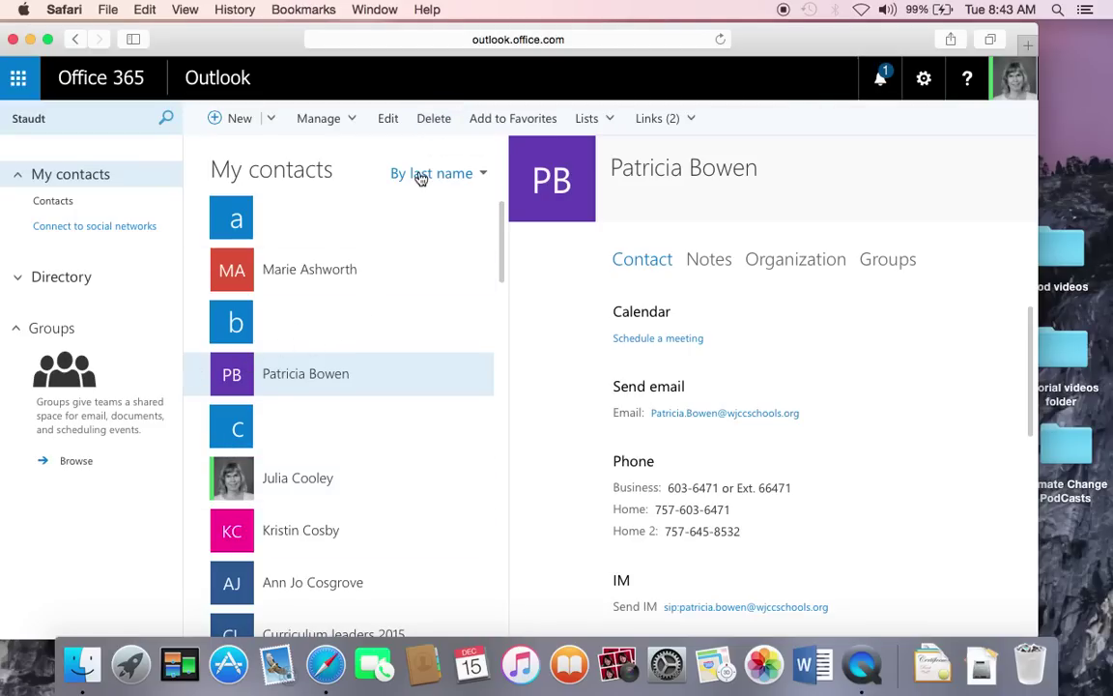
# Step: Add the selected contact to Favorites and remove it from Favorites again
pyautogui.click(513, 118)
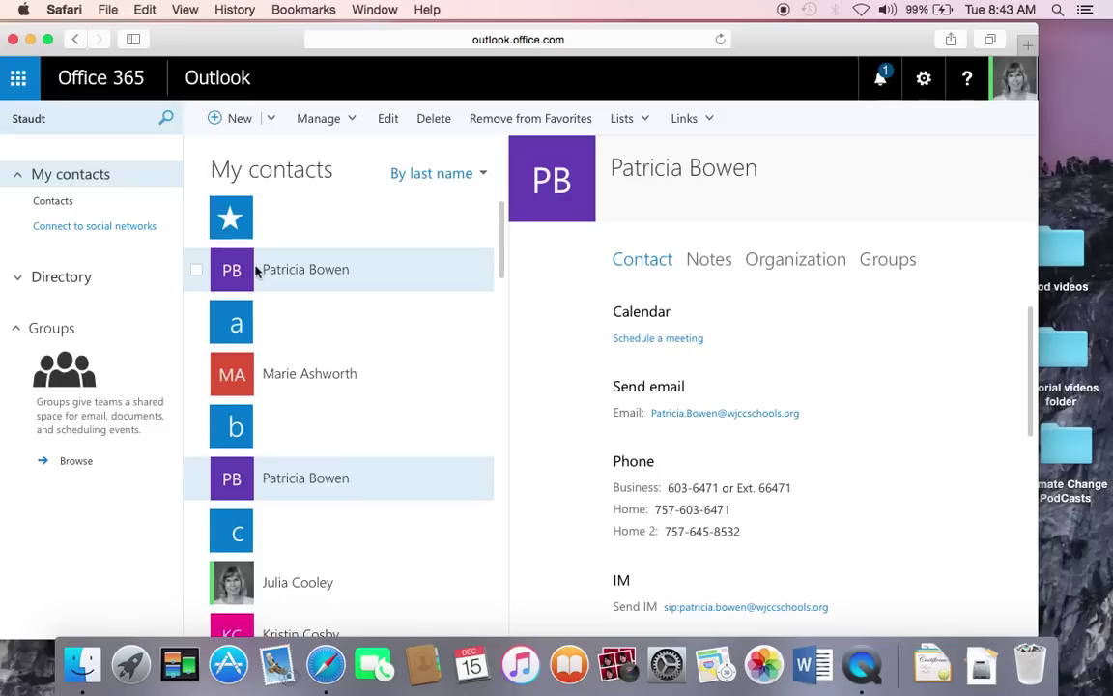
pyautogui.click(504, 133)
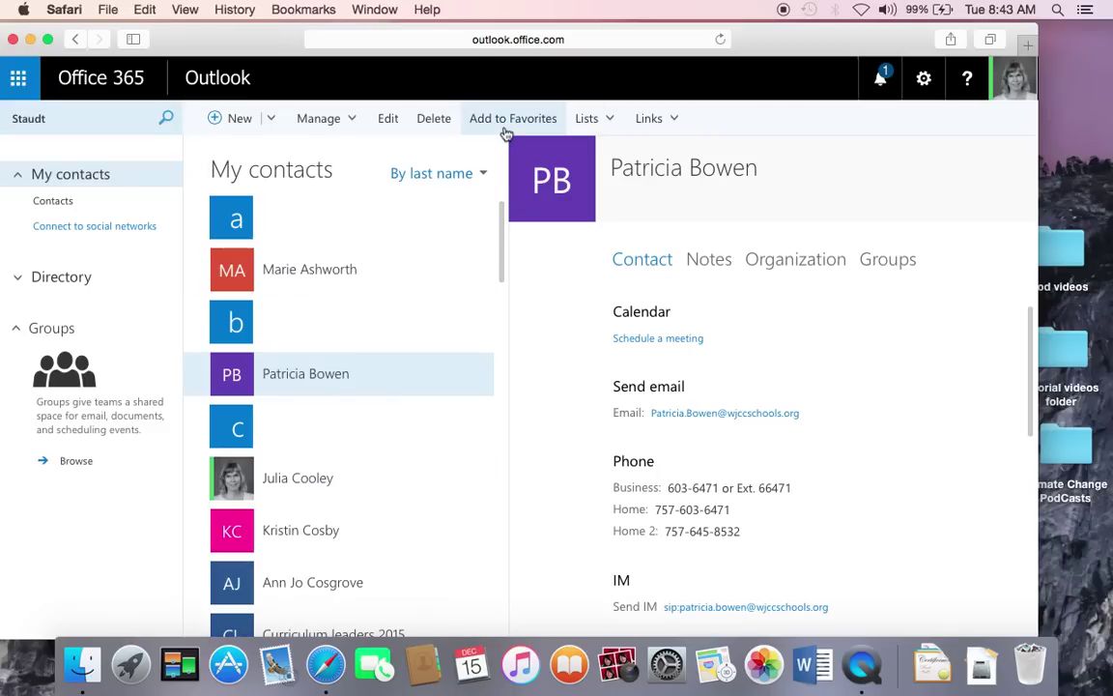
# Step: Check which contact lists the selected contact can be added to and open its link options
pyautogui.click(591, 118)
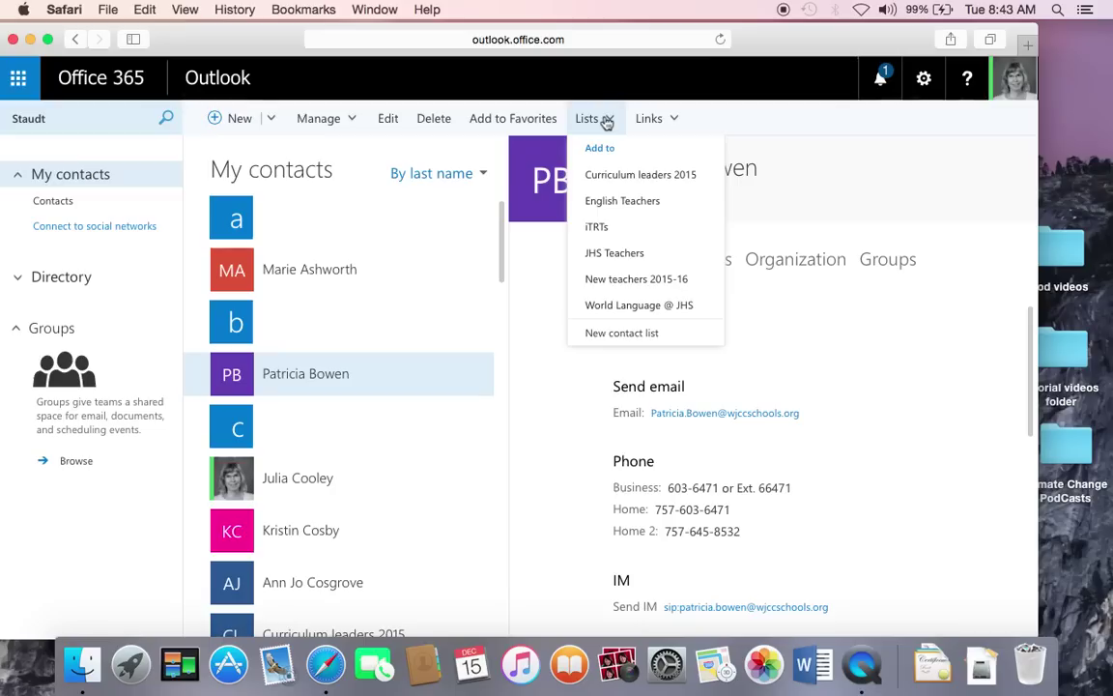
pyautogui.click(674, 121)
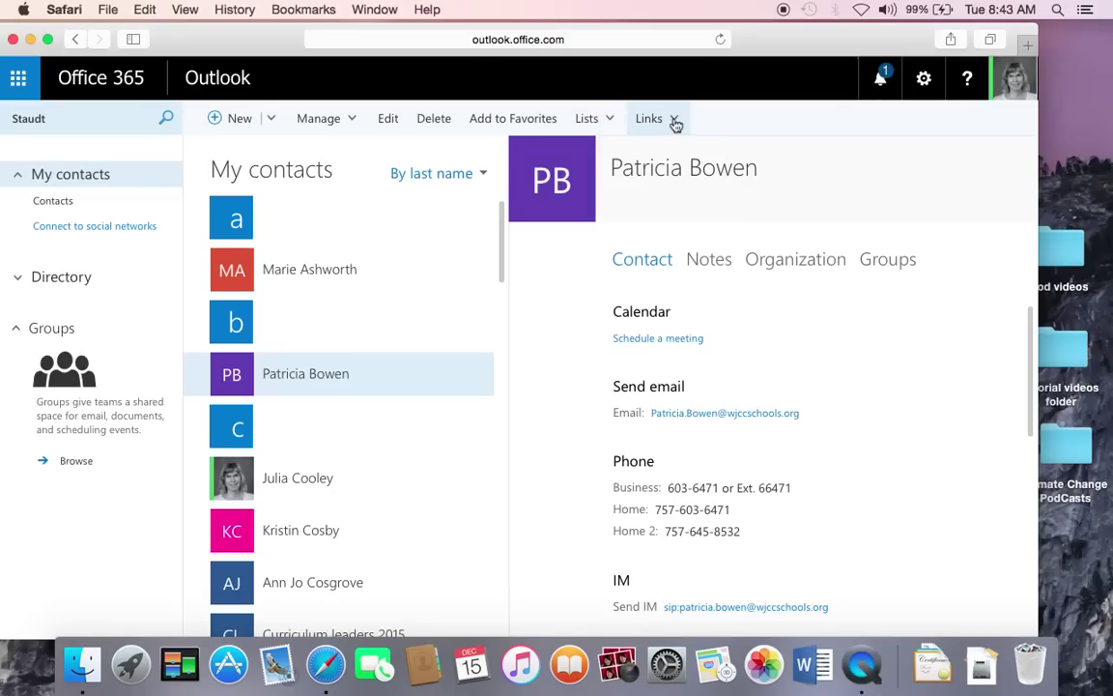